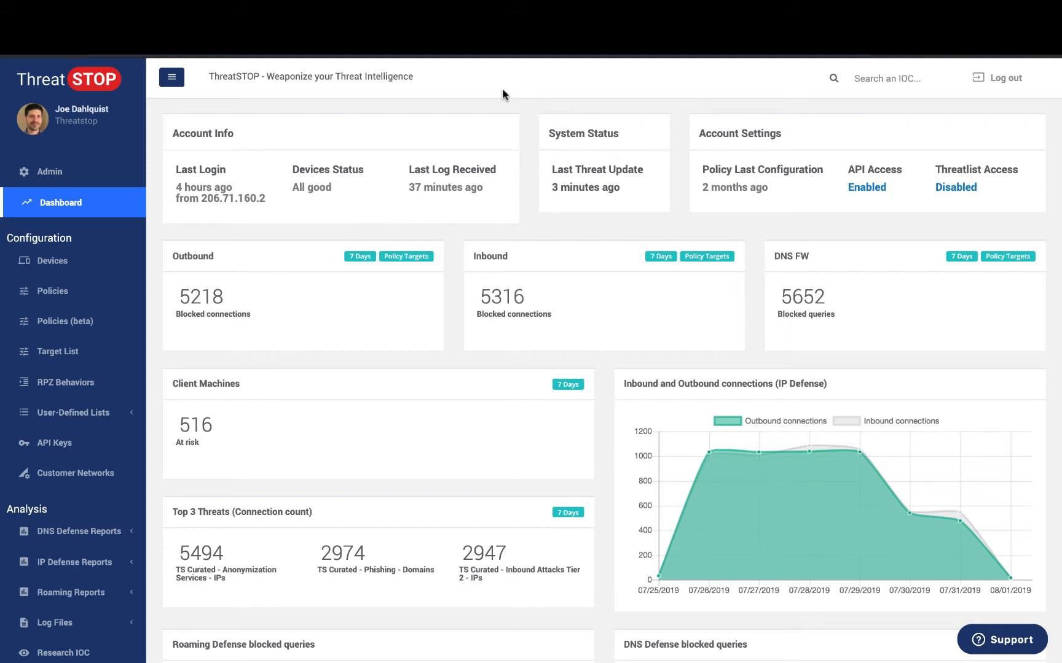
# Start a new policy in Policies (beta), switch it to DNS Defense, and set its type back to IP Defense
pyautogui.click(45, 326)
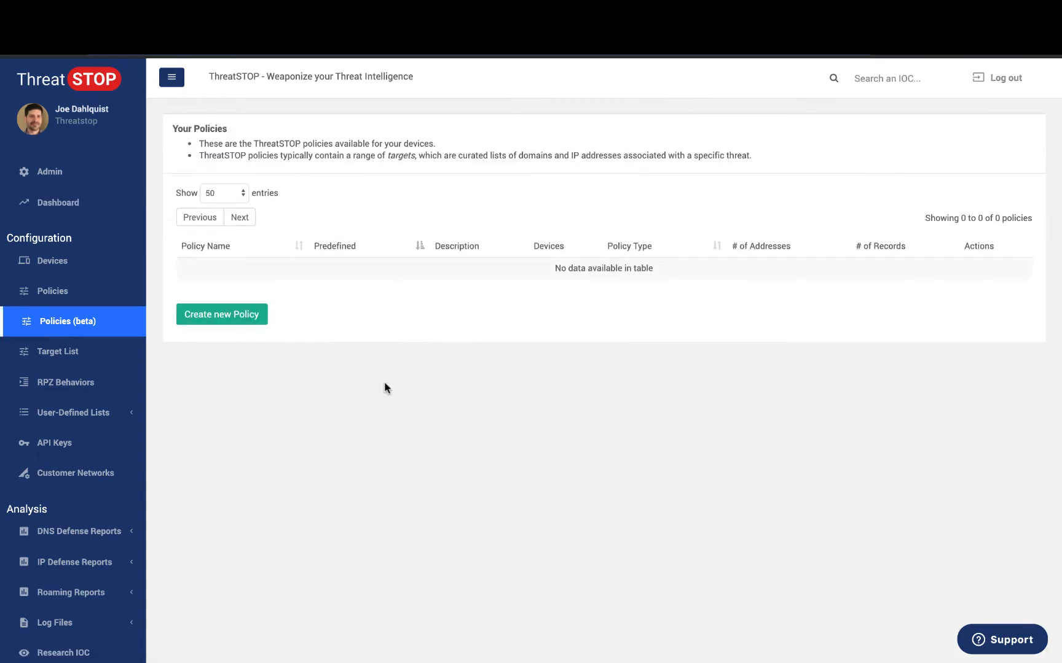
pyautogui.click(242, 317)
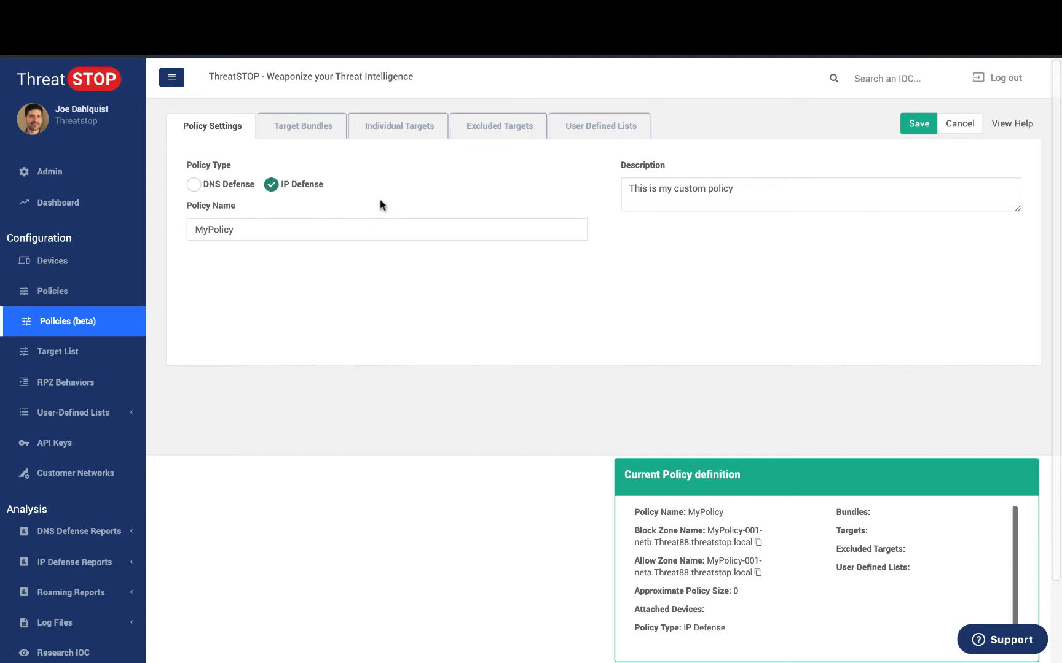
pyautogui.click(193, 186)
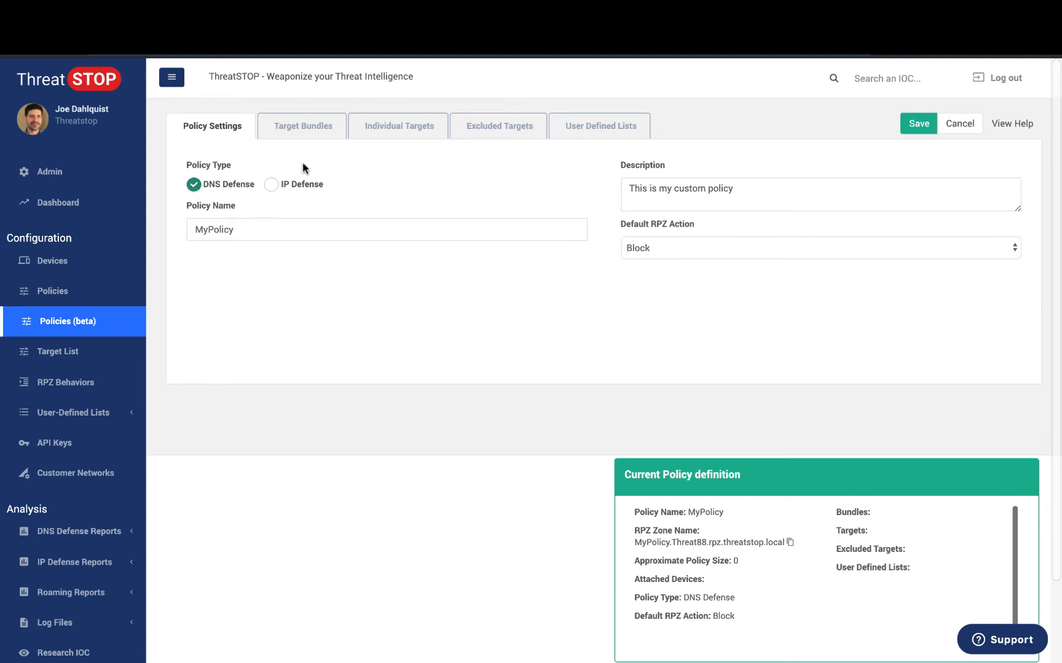
pyautogui.click(270, 185)
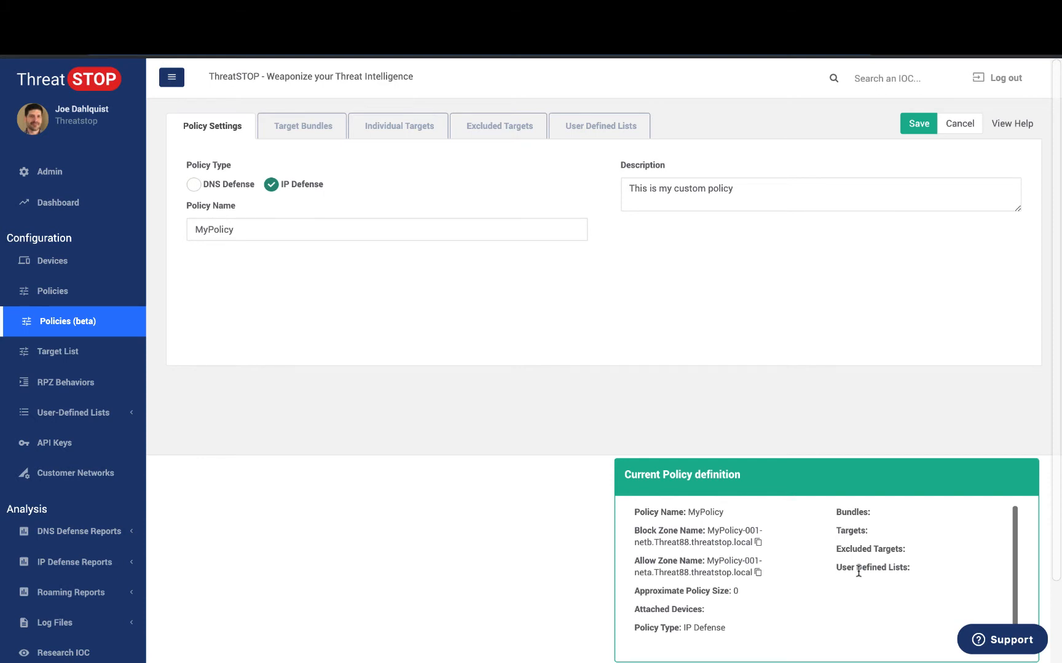
# Add the Ransomware IPs and Eastern Europe IPs bundles with the Block action, and add the contents of the Phishing IPs bundle as targets
pyautogui.click(285, 135)
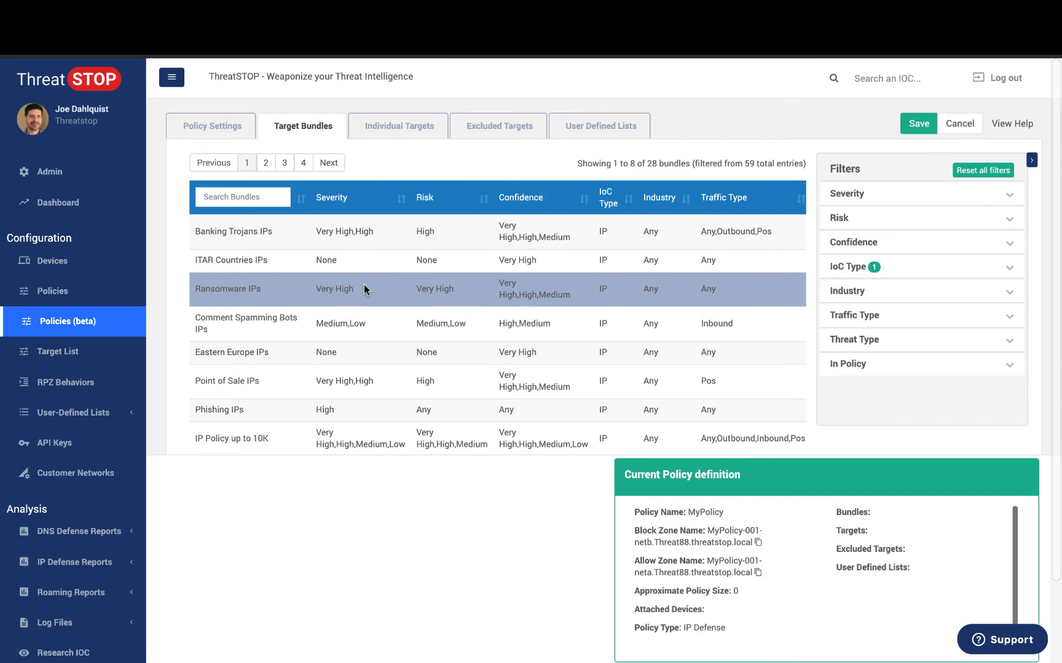
pyautogui.click(325, 285)
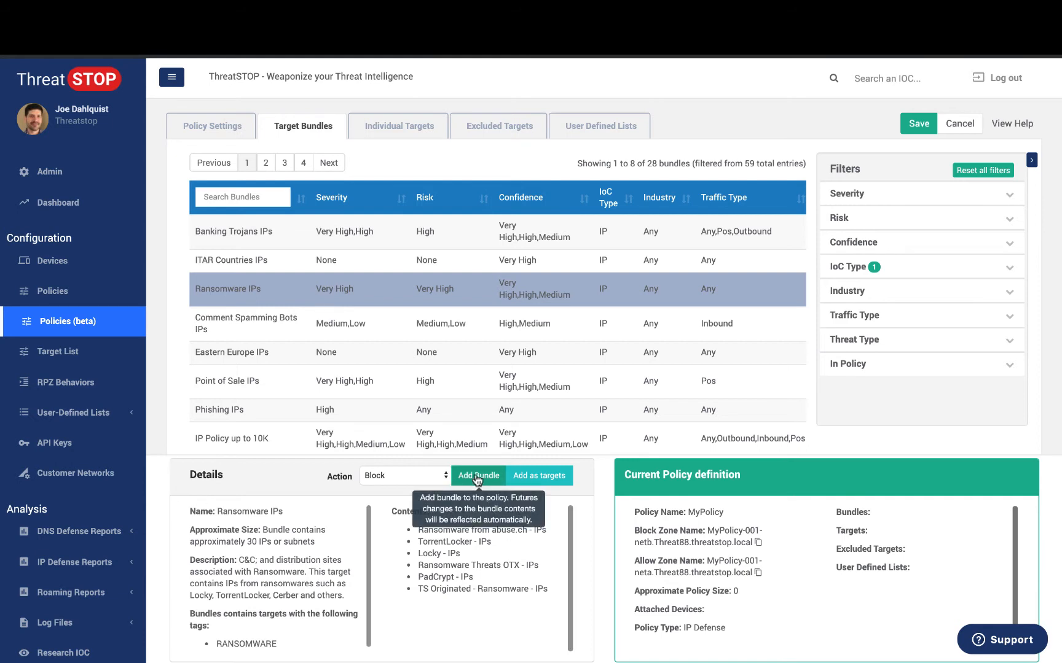
pyautogui.click(478, 475)
pyautogui.click(464, 353)
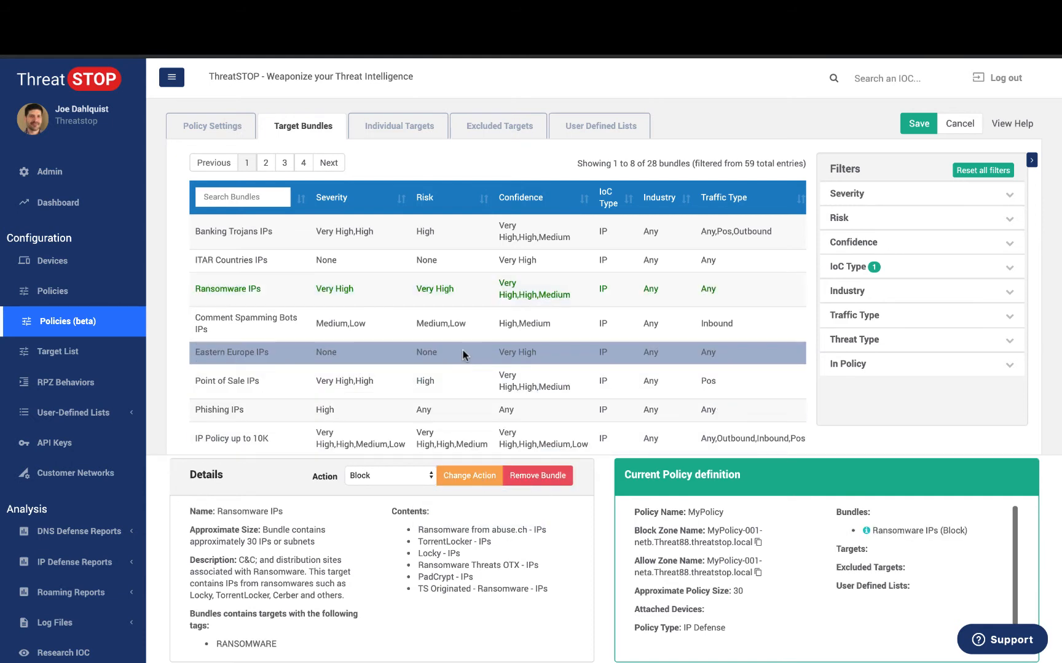
pyautogui.click(485, 477)
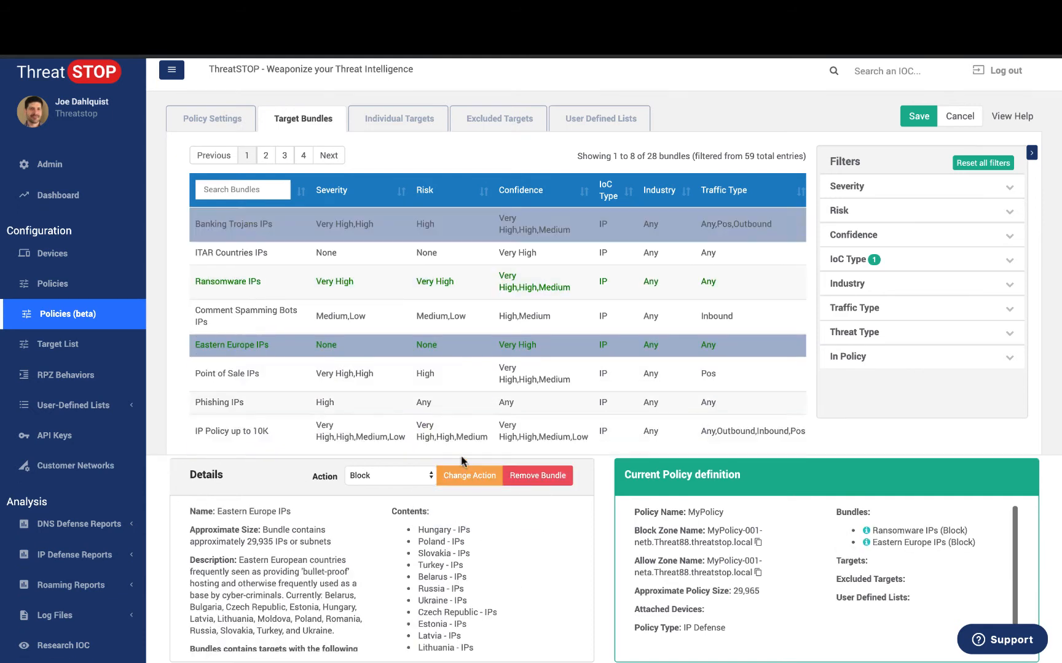
pyautogui.click(461, 407)
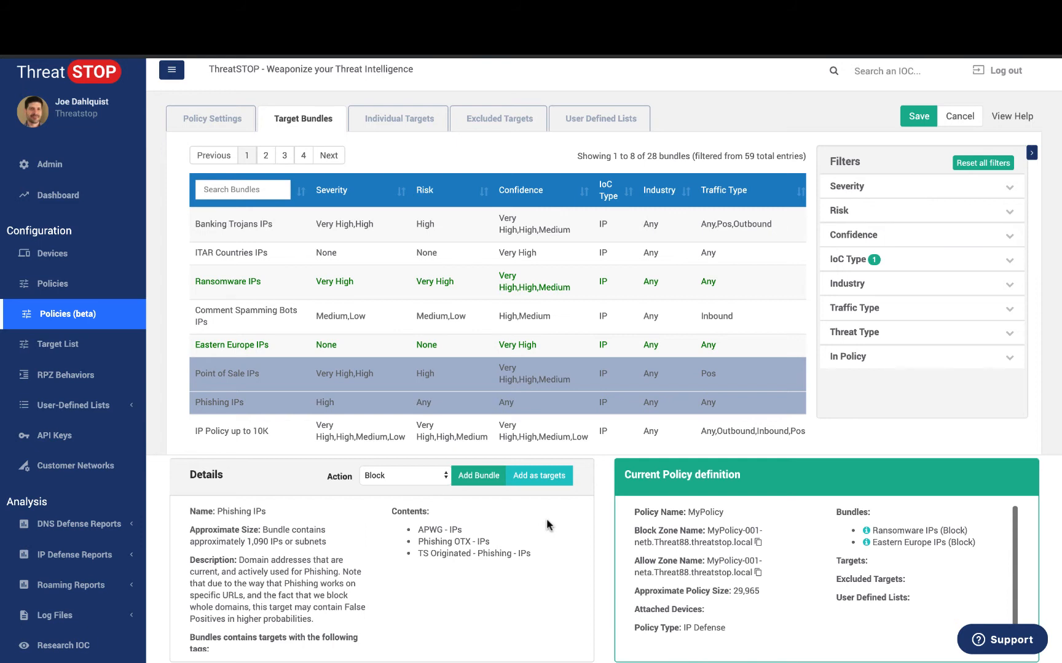
pyautogui.click(549, 479)
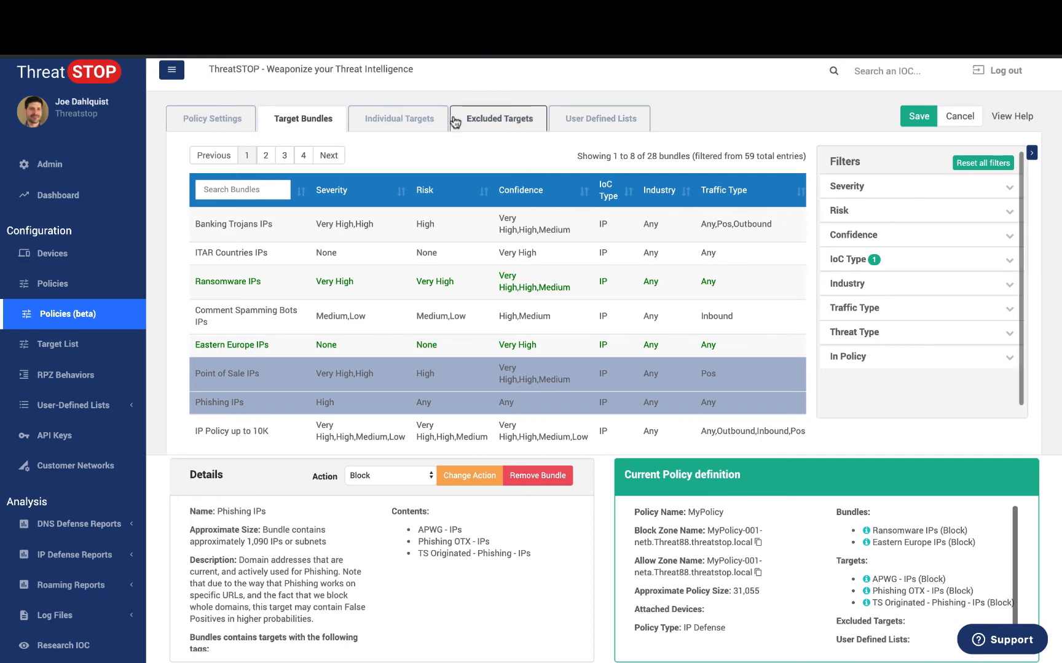
# Filter the individual targets to those with Very High severity and Very High confidence
pyautogui.click(406, 122)
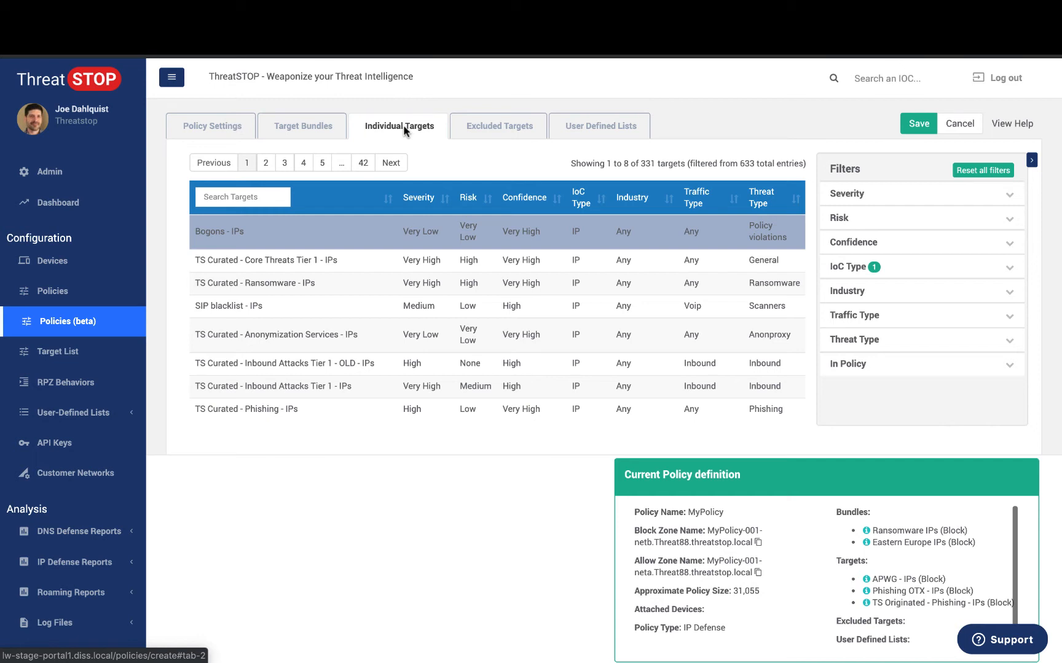
pyautogui.click(909, 200)
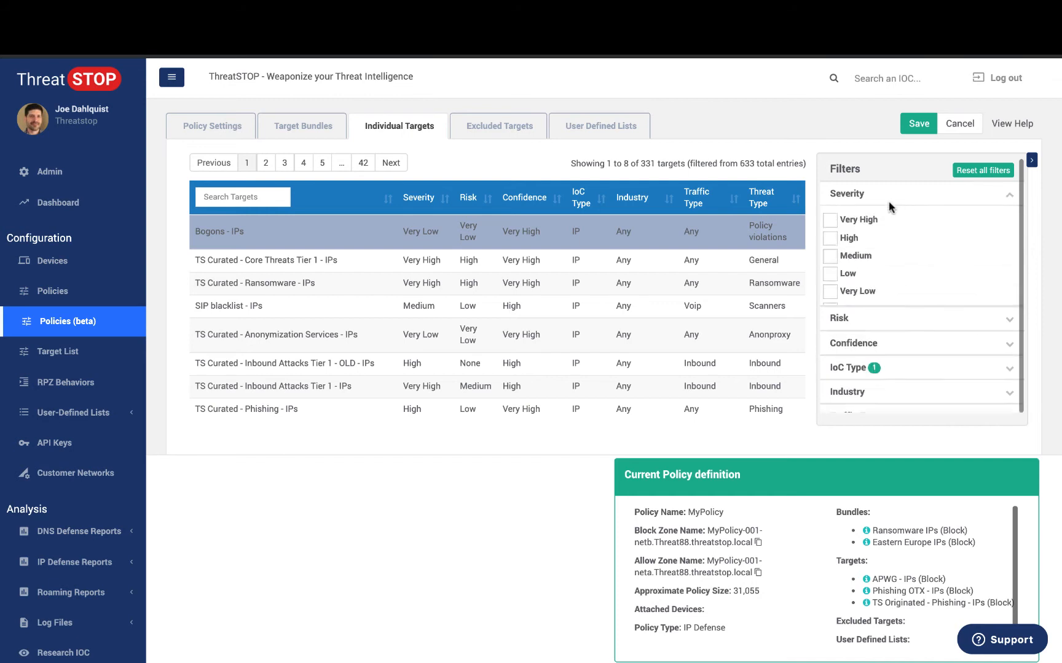
pyautogui.click(843, 223)
pyautogui.click(848, 194)
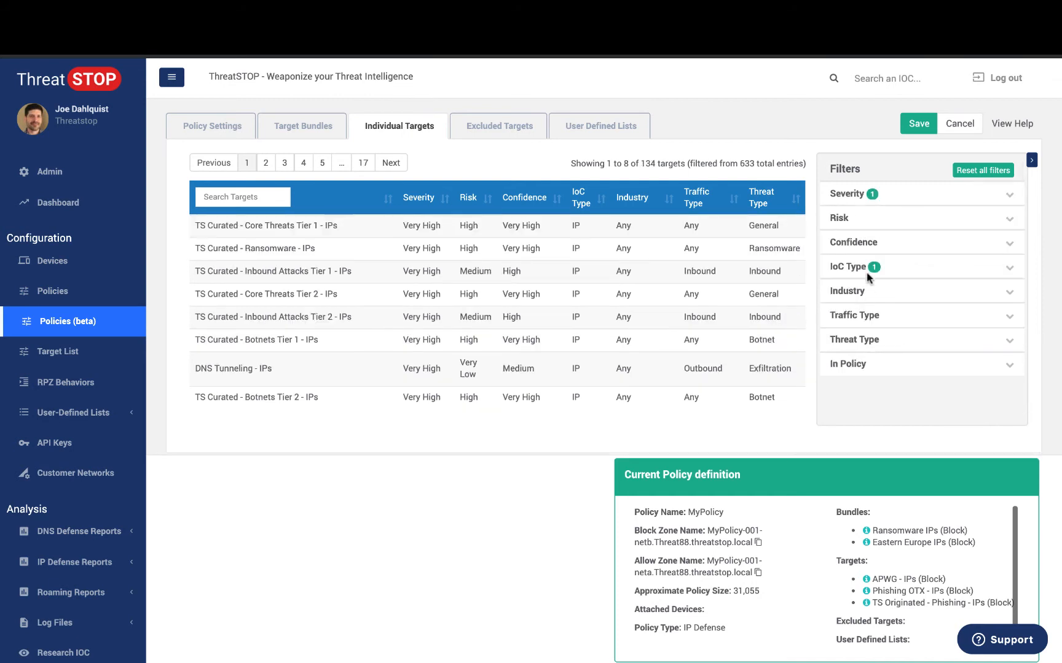
pyautogui.click(873, 245)
pyautogui.click(830, 271)
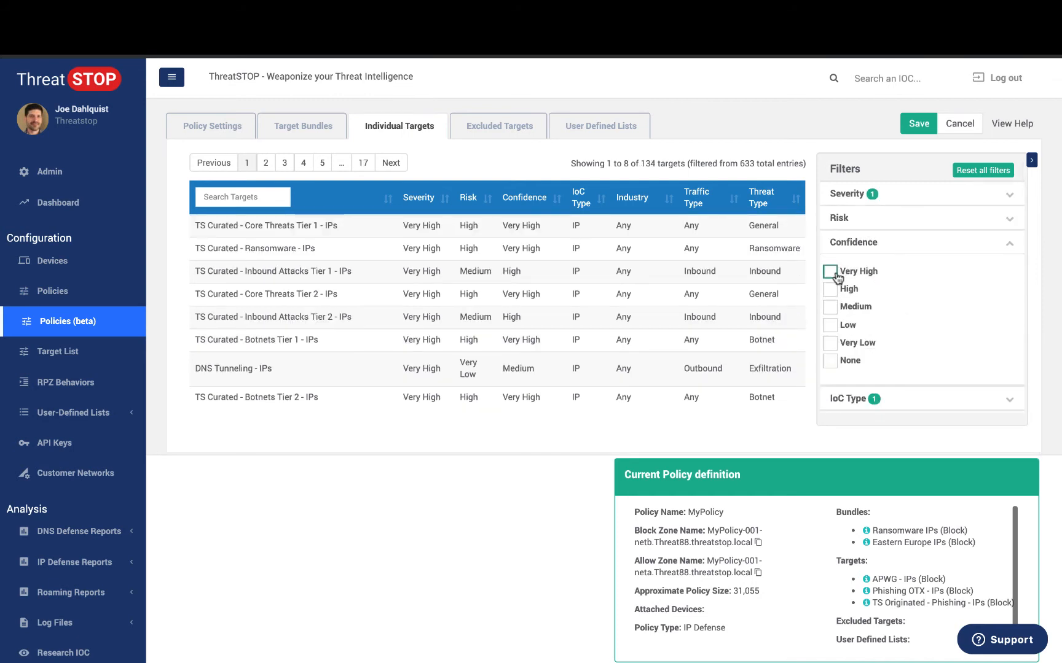
pyautogui.click(921, 236)
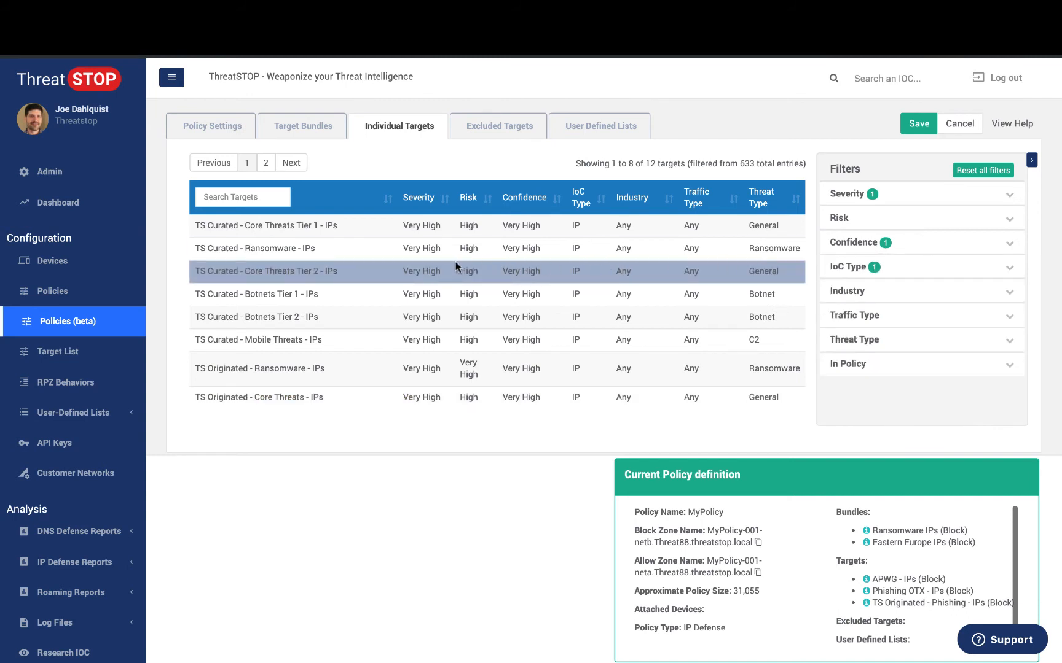
# Add the individual target TS Curated - Botnets Tier 1 - IPs with the Block action, and reset all target filters
pyautogui.click(388, 297)
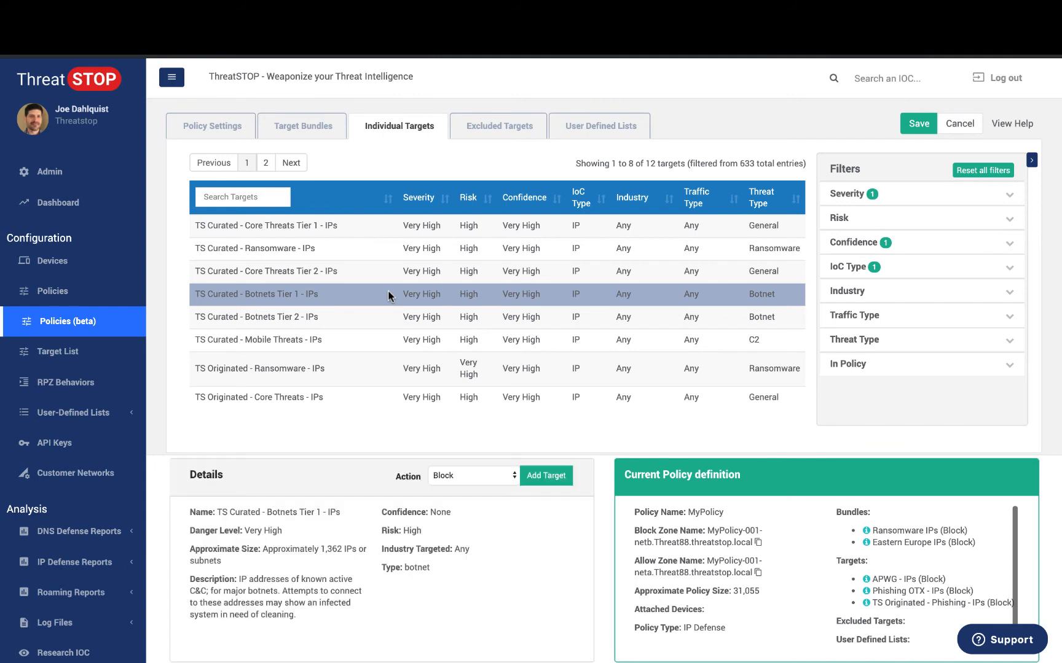
pyautogui.click(547, 477)
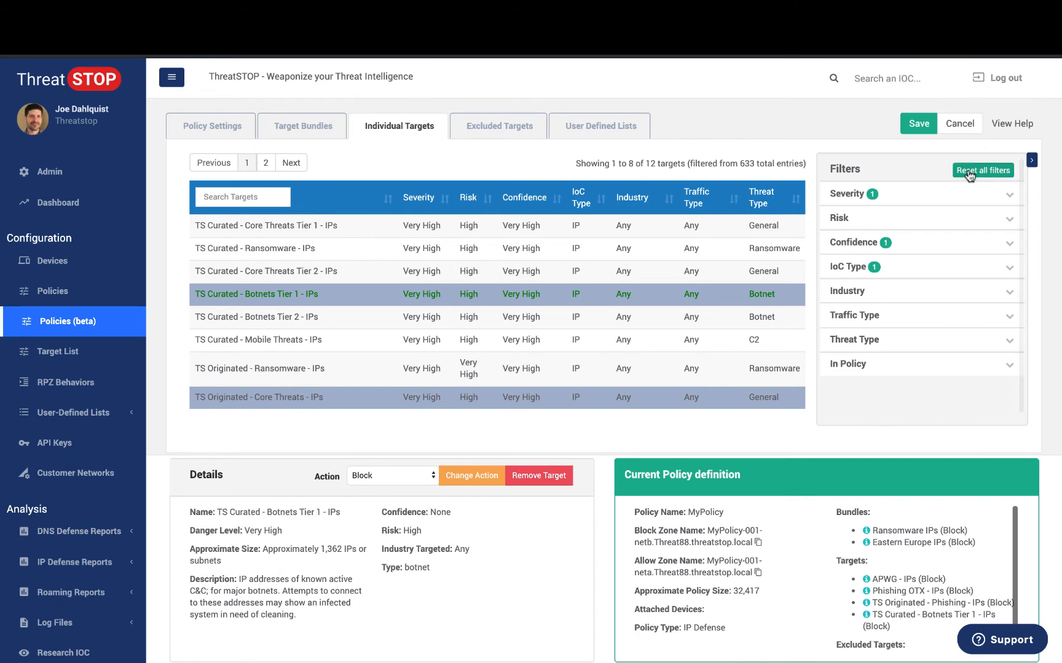
pyautogui.click(969, 175)
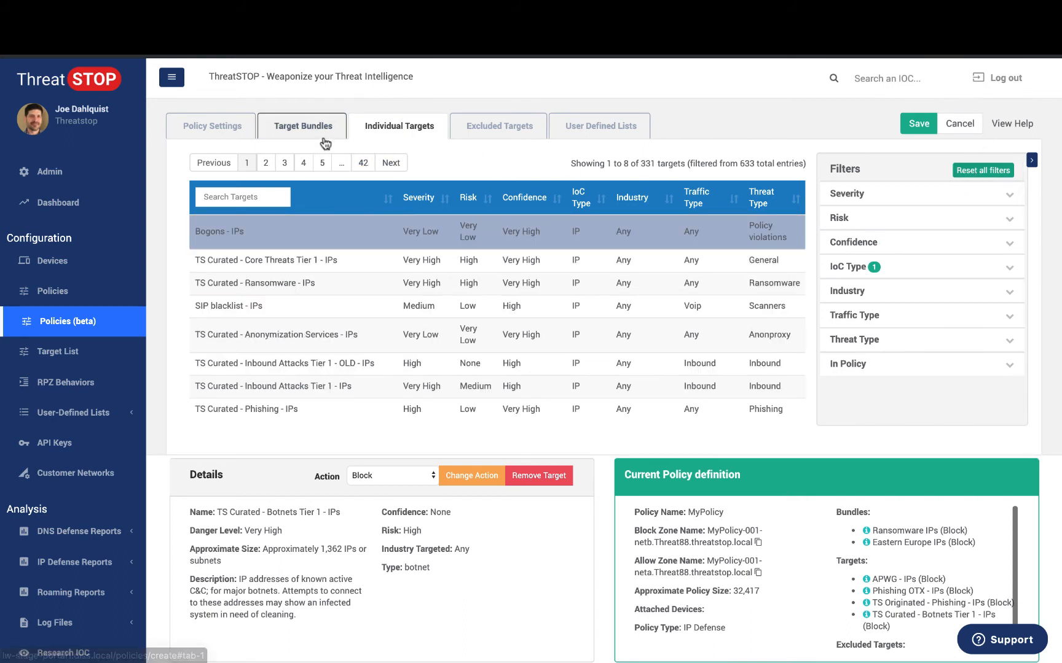
# Check the contents of the Eastern Europe IPs bundle, search the excluded targets for "pola", and exclude Poland - IPs from the policy
pyautogui.click(503, 137)
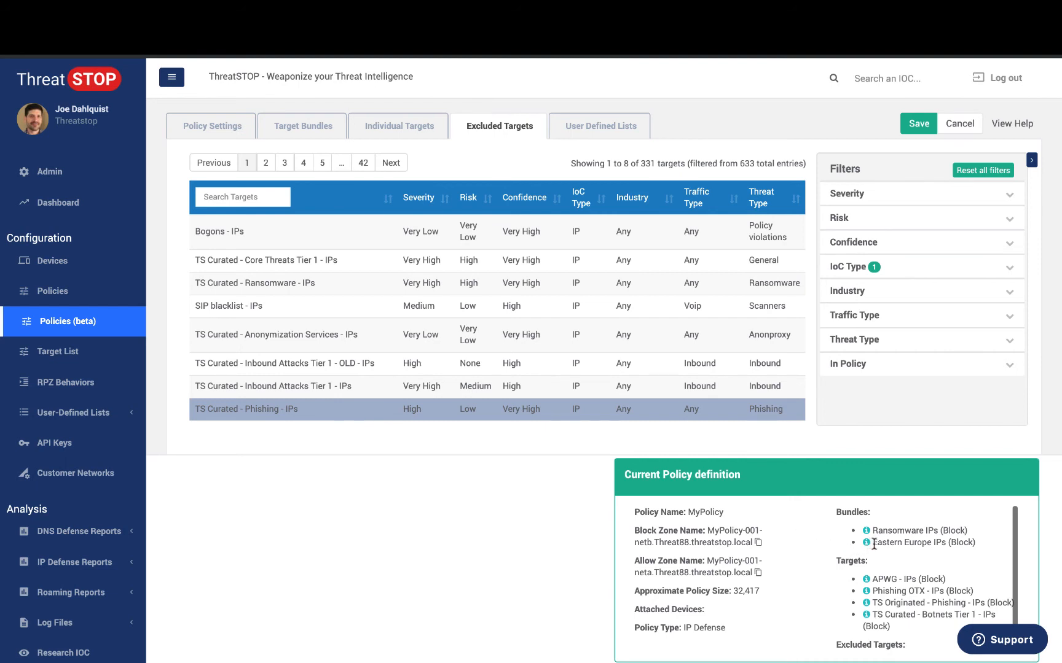
pyautogui.click(873, 545)
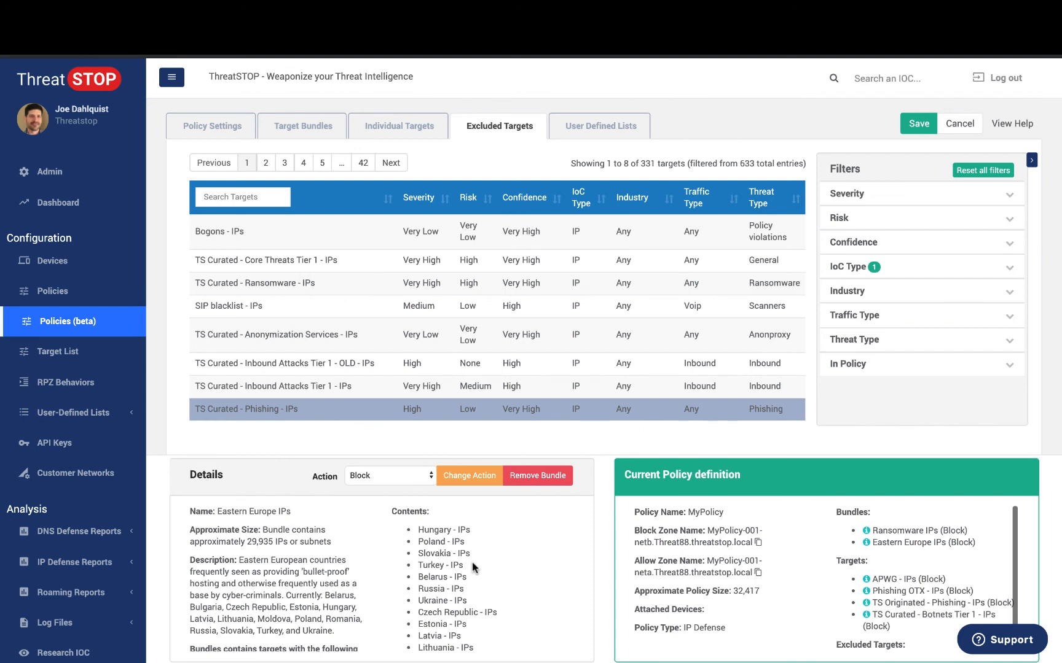
pyautogui.click(231, 194)
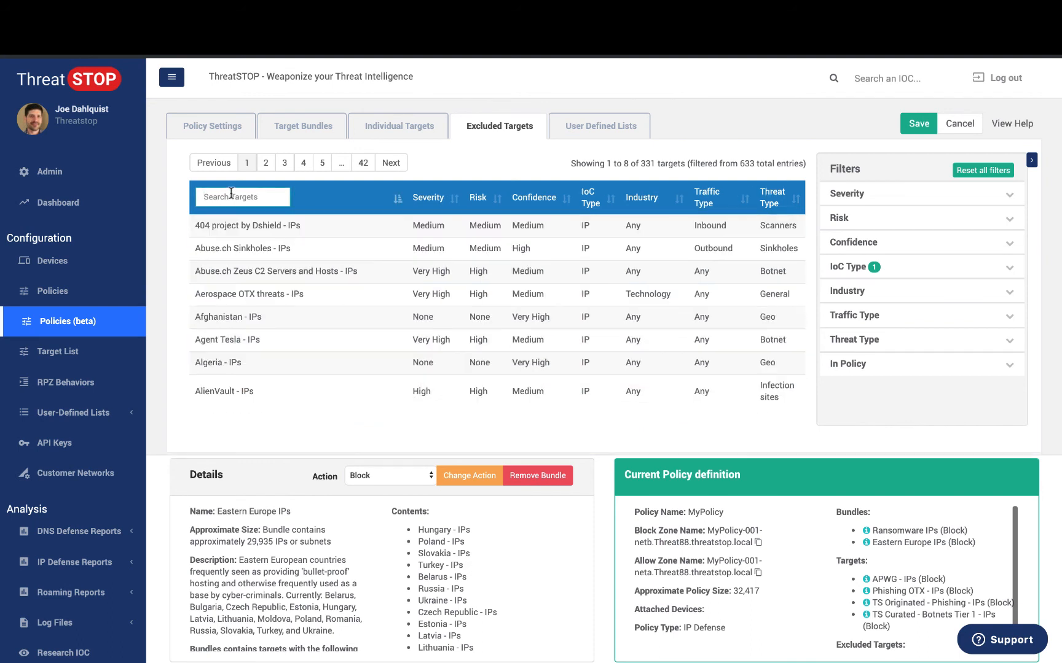
pyautogui.write('po')
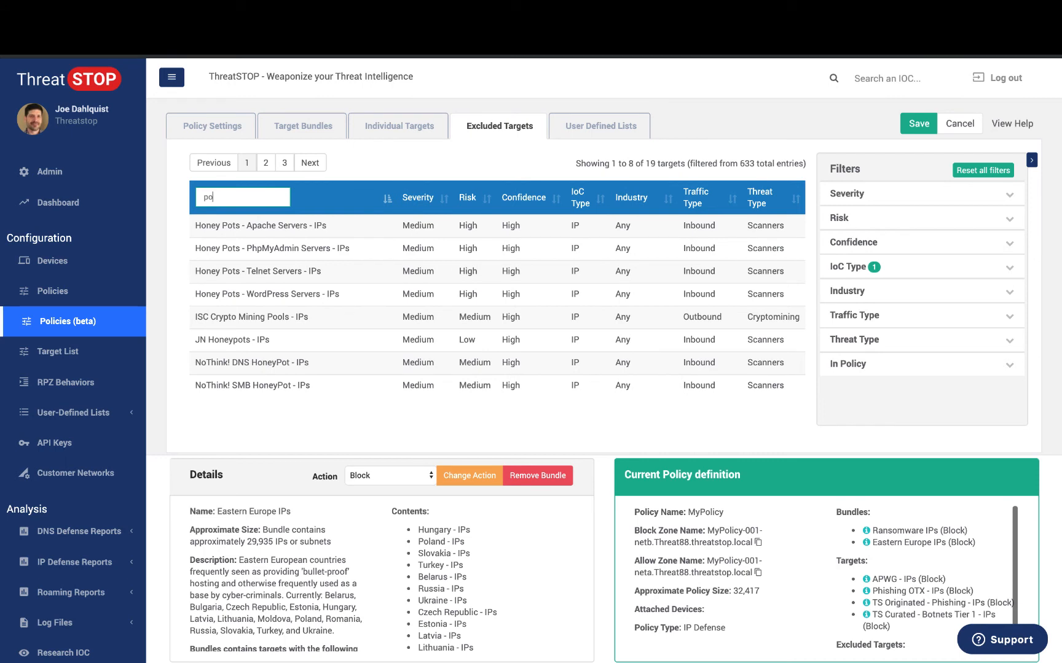
pyautogui.write('la')
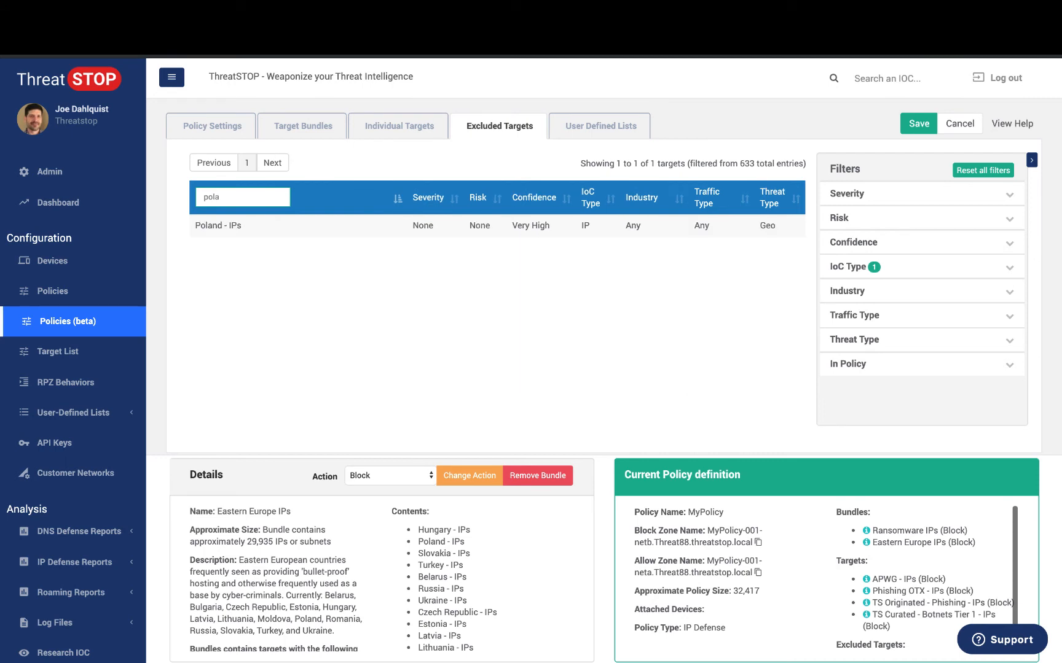
pyautogui.click(256, 225)
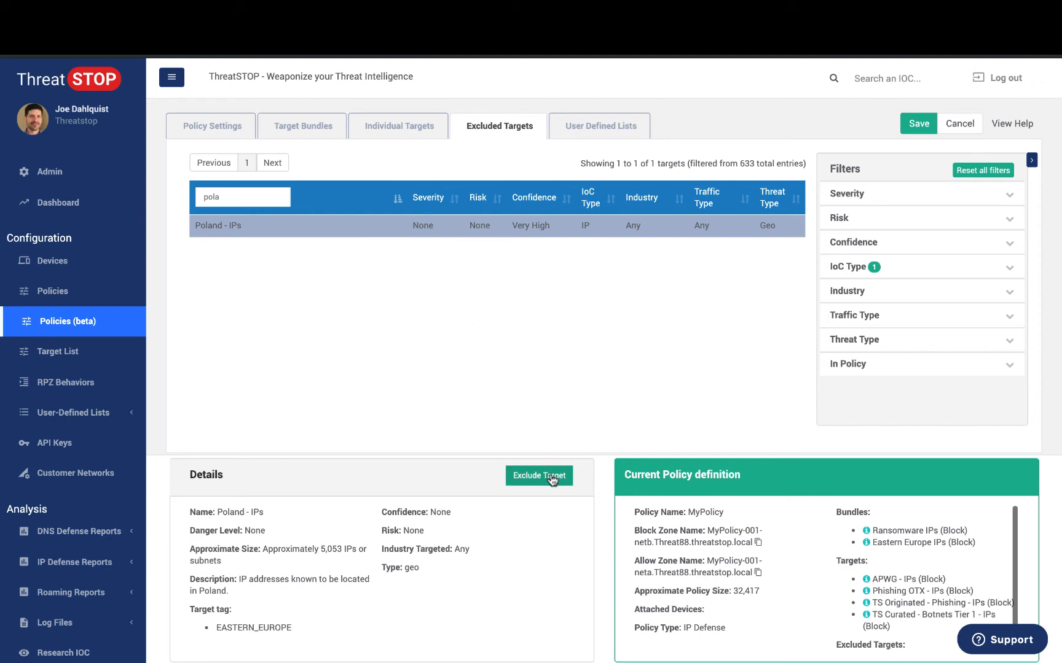
pyautogui.click(551, 478)
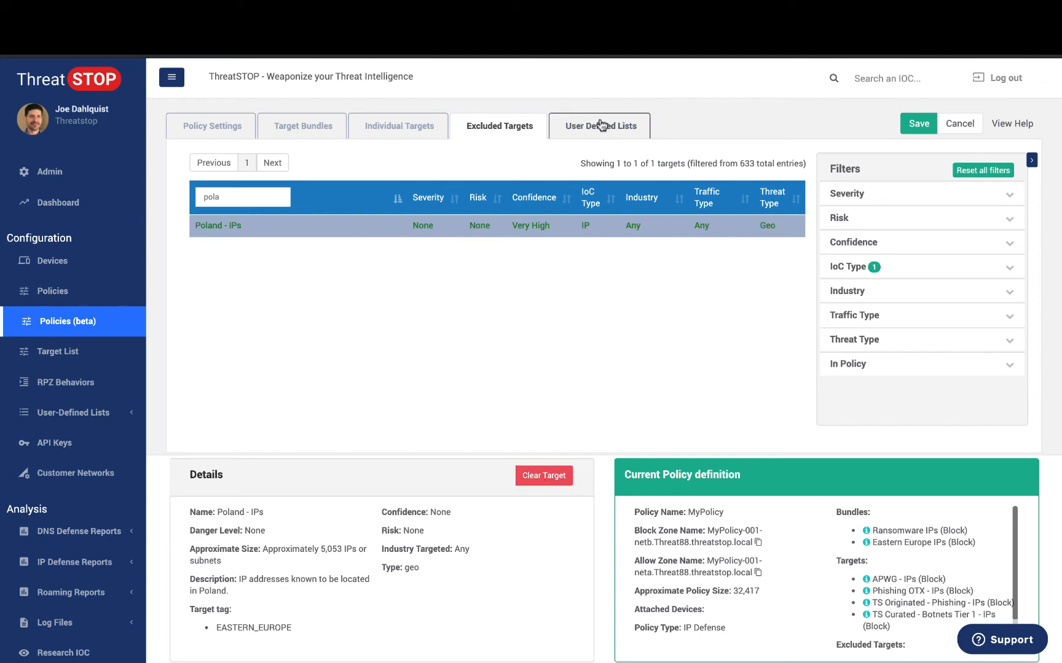
# Add the user-defined lists IPAllow1 and IPBlock1 to the policy with the Block action
pyautogui.click(593, 134)
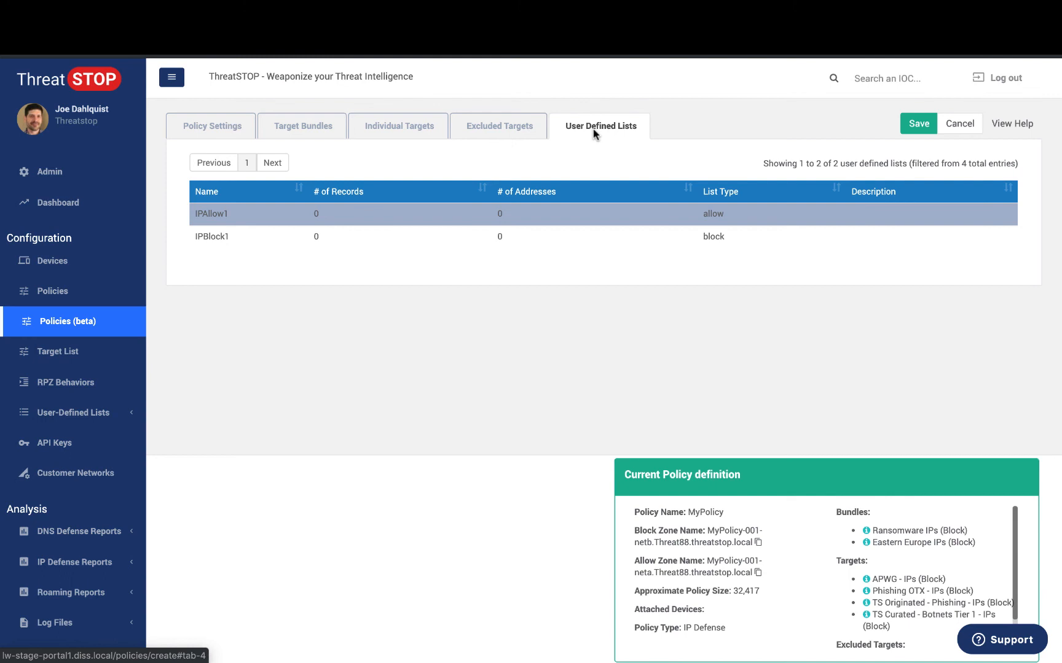
pyautogui.click(372, 214)
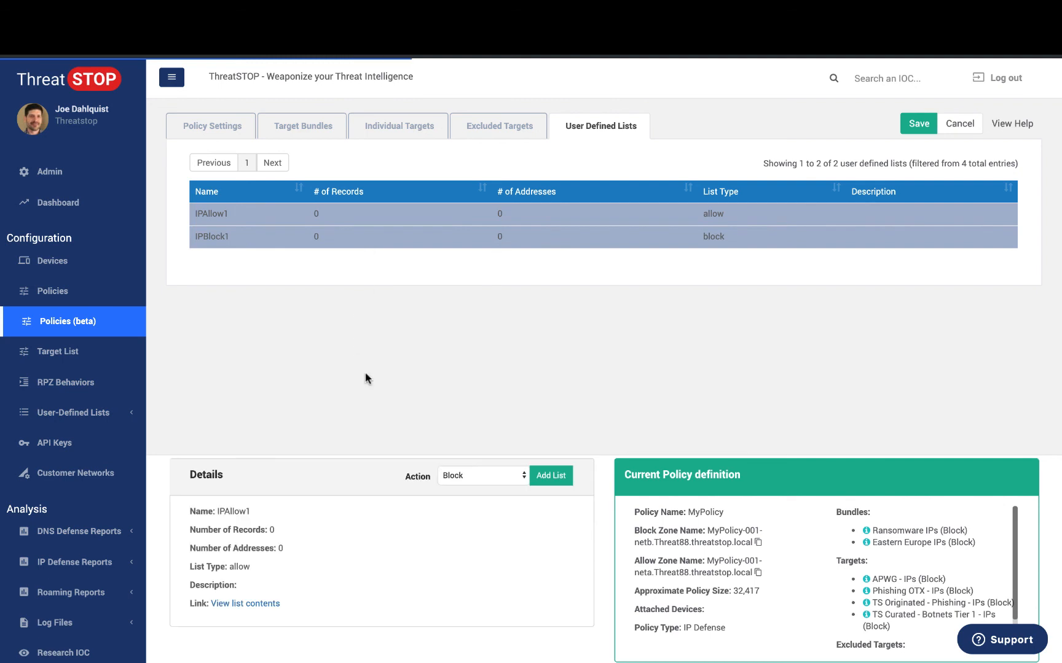
pyautogui.click(548, 479)
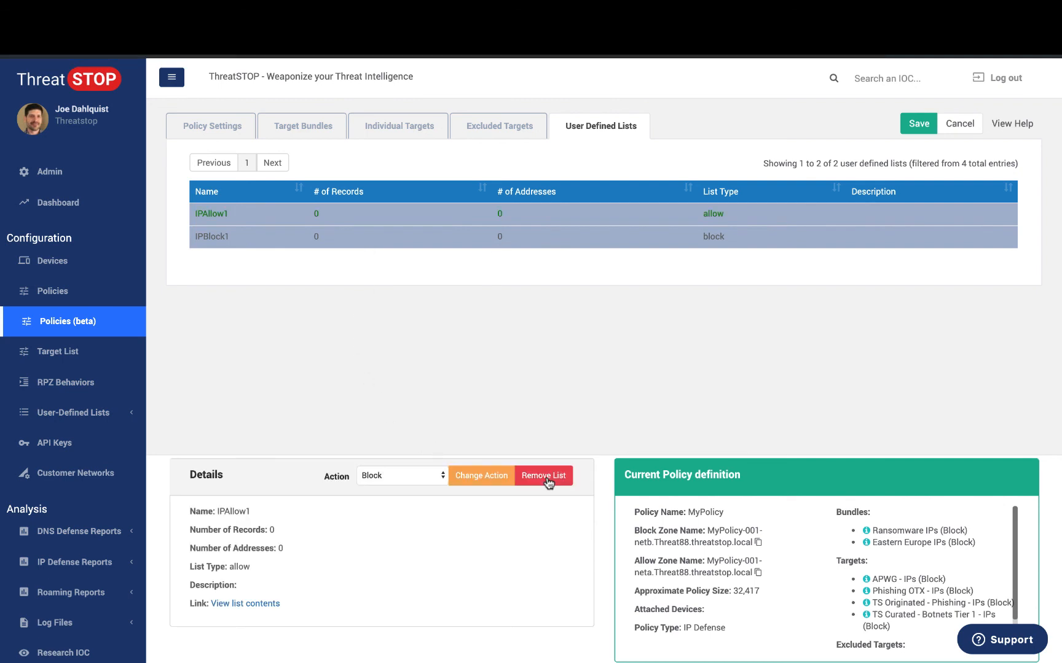
pyautogui.click(394, 237)
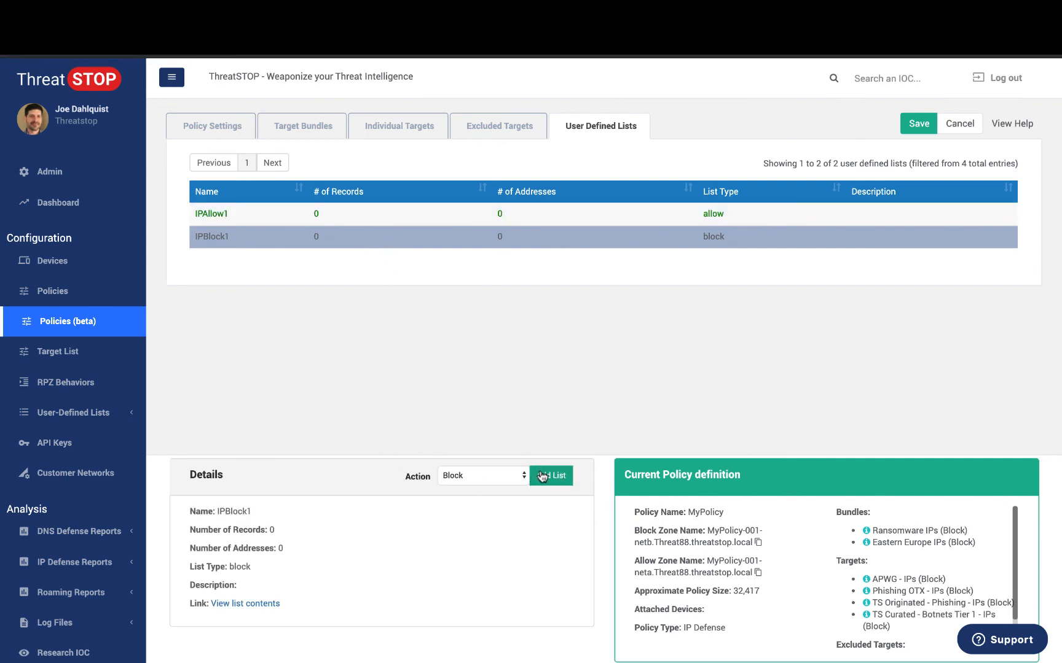
pyautogui.click(541, 477)
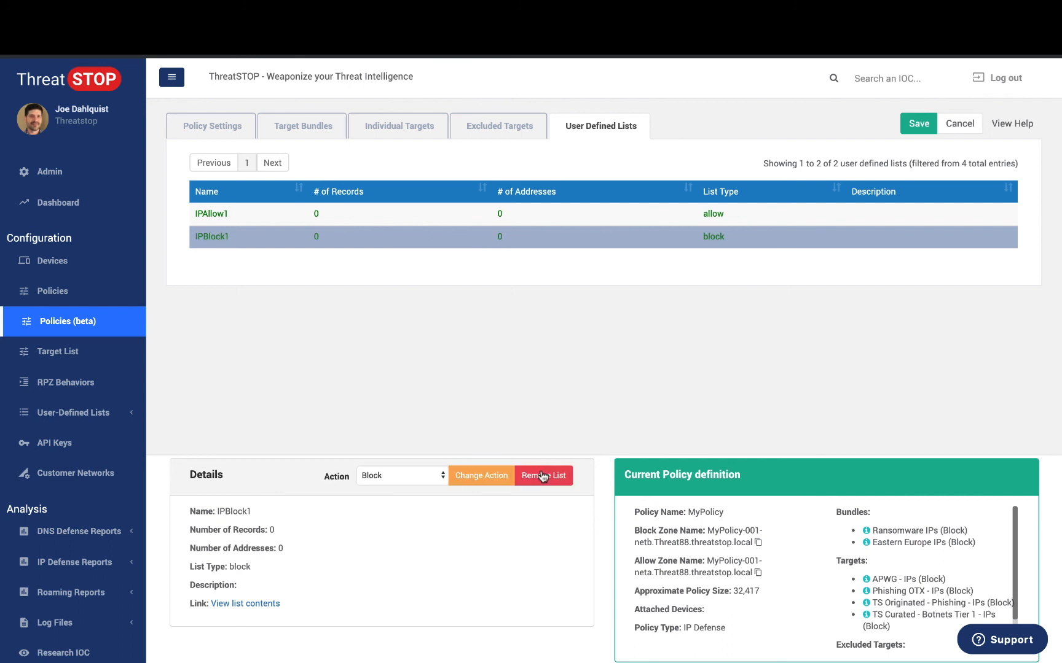
# View the contents of the IPBlock1 list and examine its settings and options for adding records
pyautogui.click(248, 604)
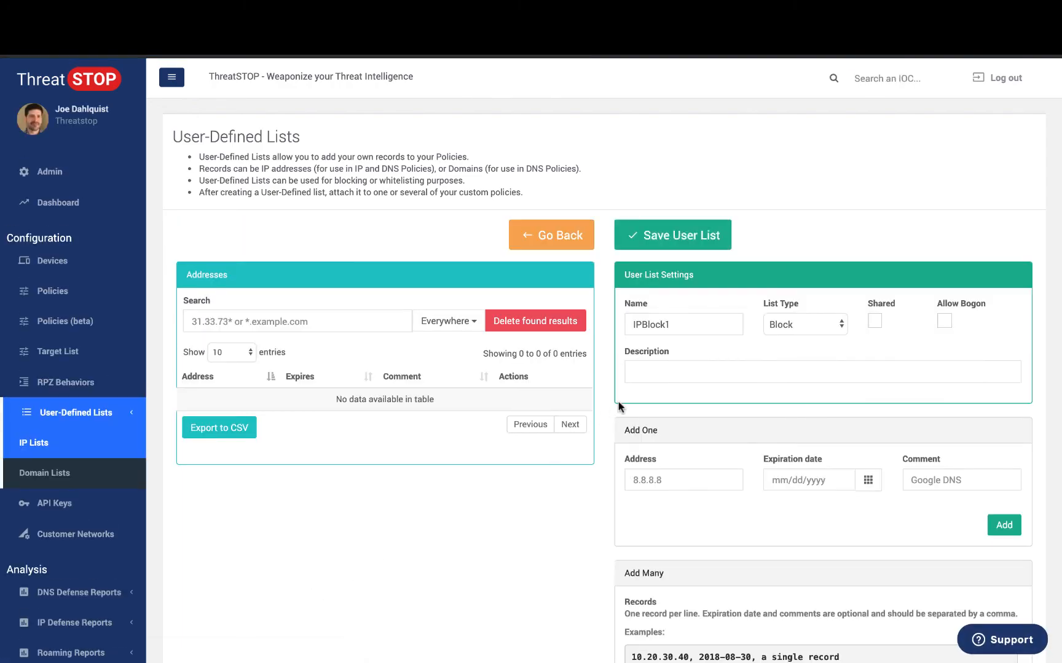
pyautogui.scroll(-2, 686, 400)
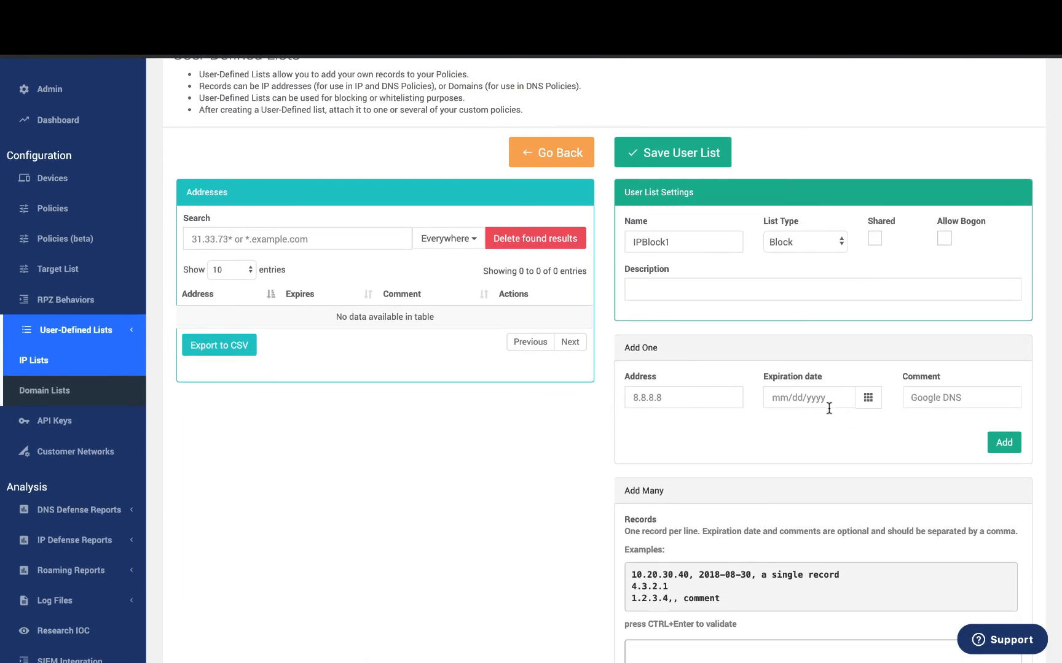
pyautogui.scroll(-5, 553, 500)
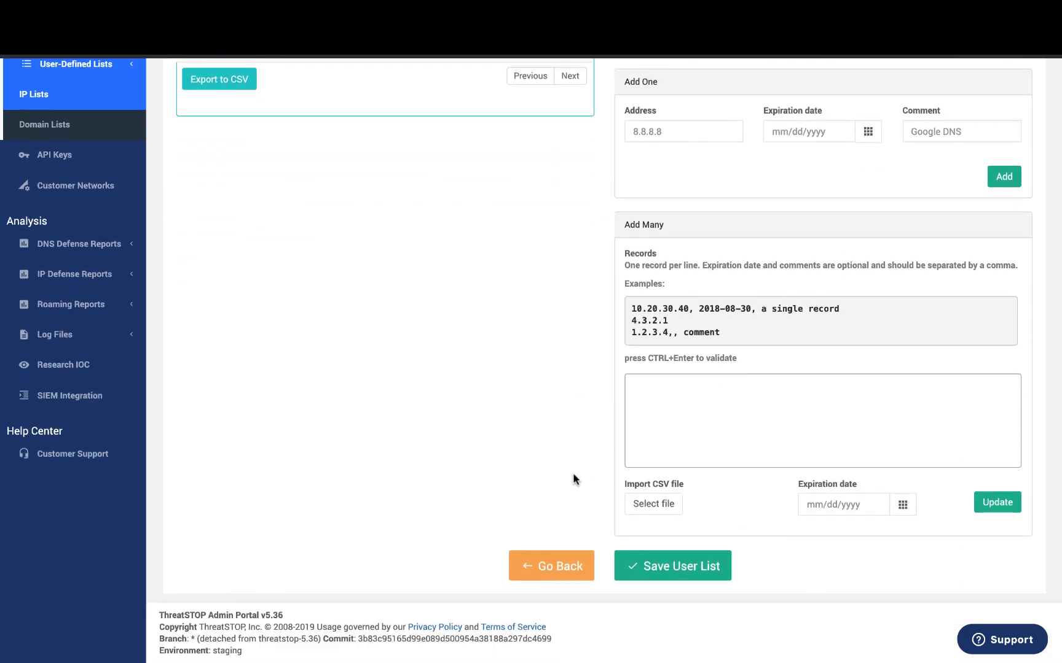
pyautogui.scroll(4, 574, 476)
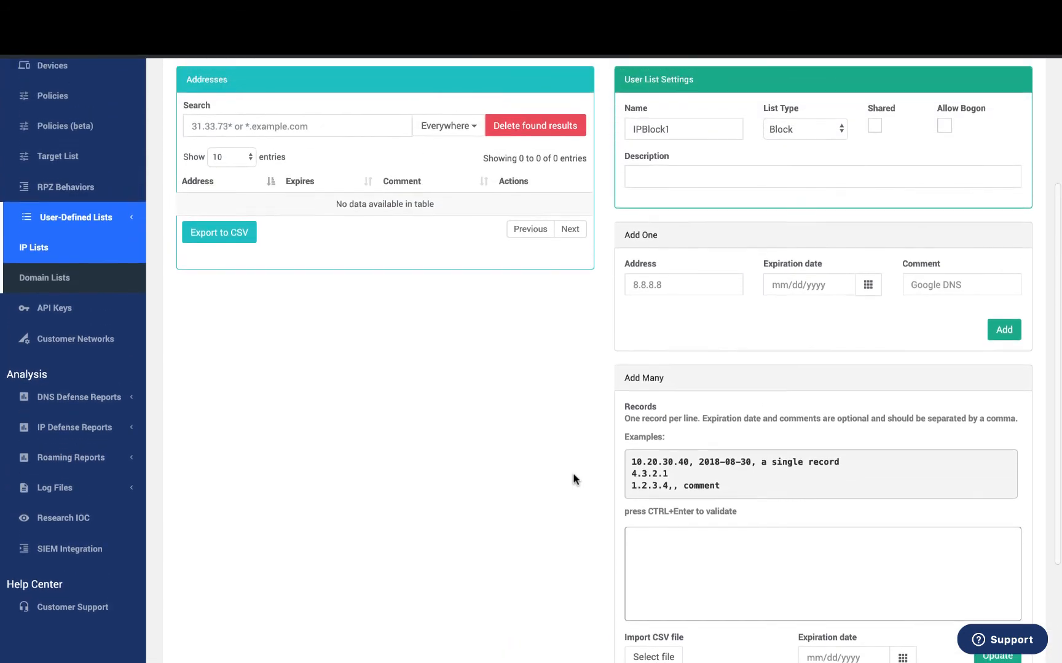
pyautogui.scroll(3, 573, 475)
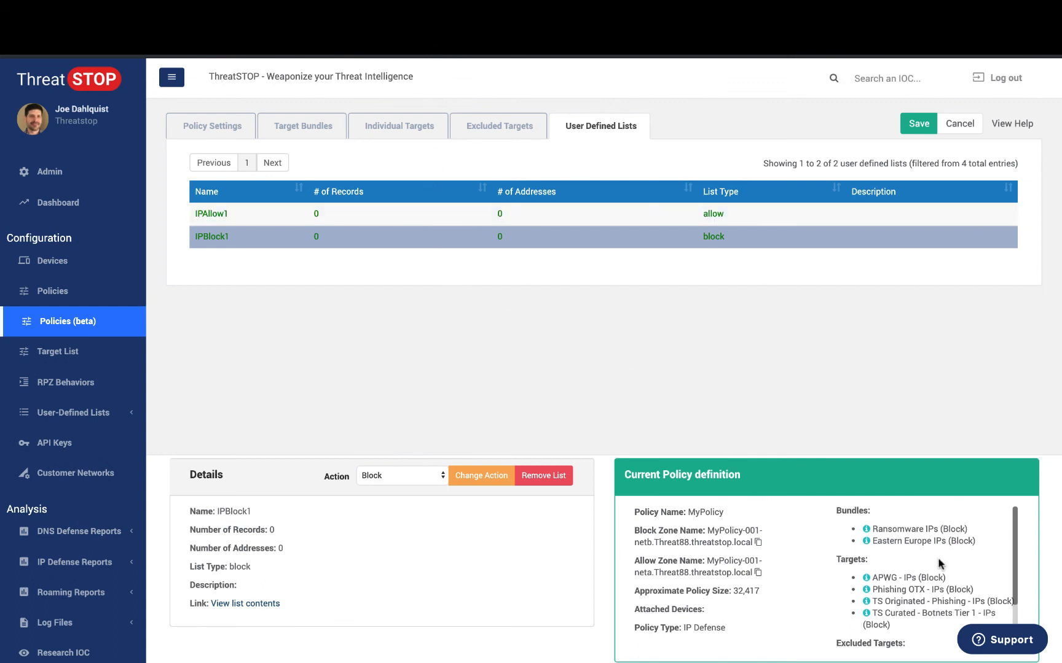
# Review the bundles, targets, excluded targets and user-defined lists in the current policy definition
pyautogui.scroll(-2, 969, 545)
pyautogui.scroll(-1, 969, 545)
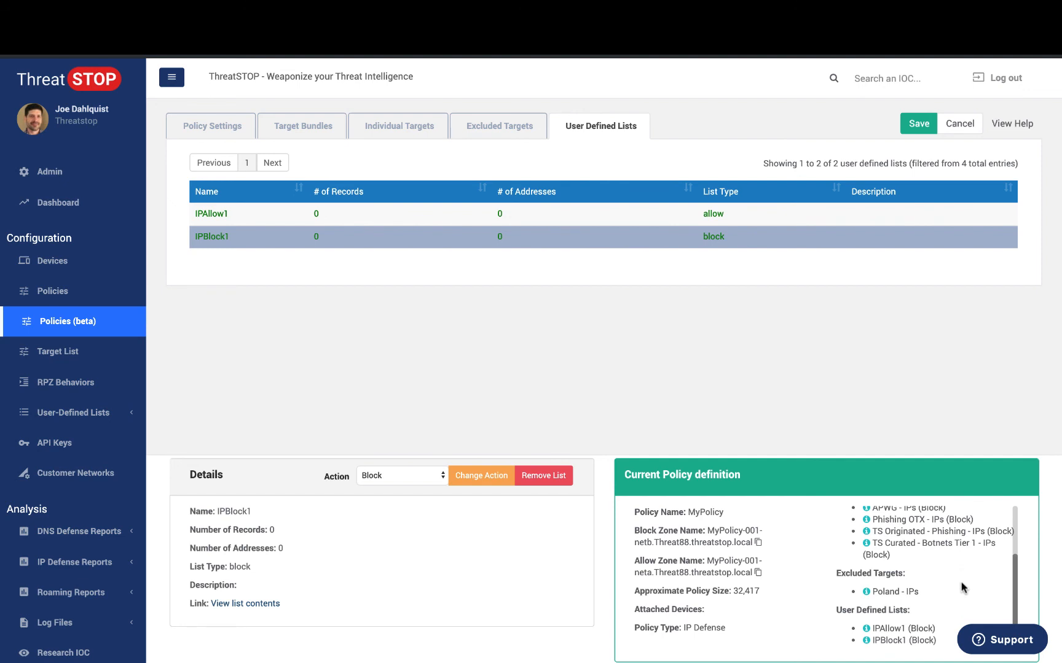
pyautogui.scroll(3, 959, 595)
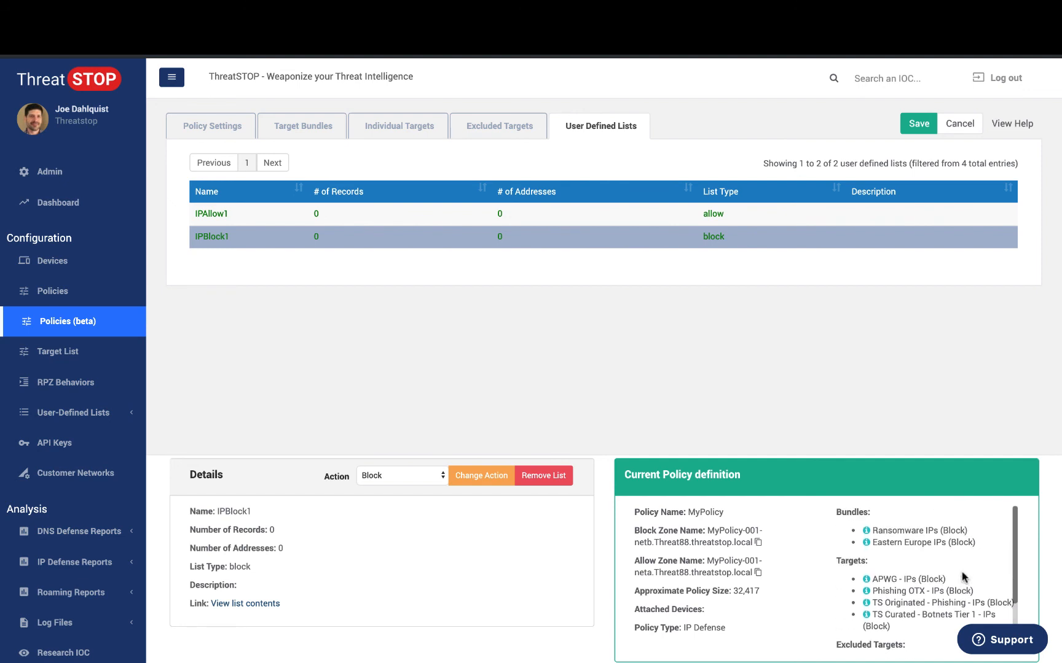
pyautogui.click(940, 213)
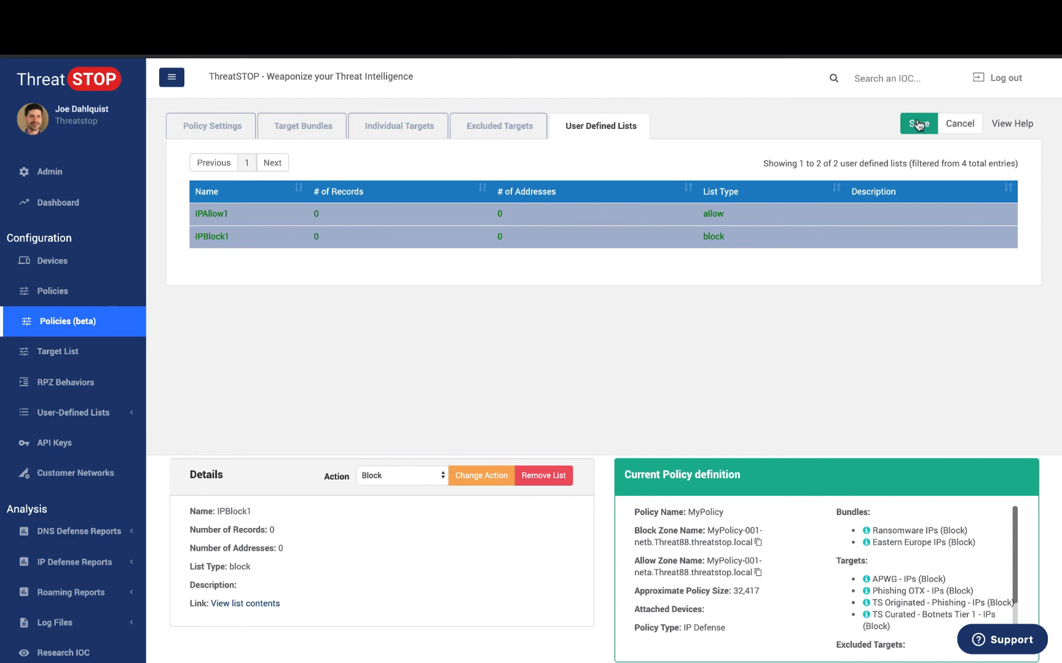